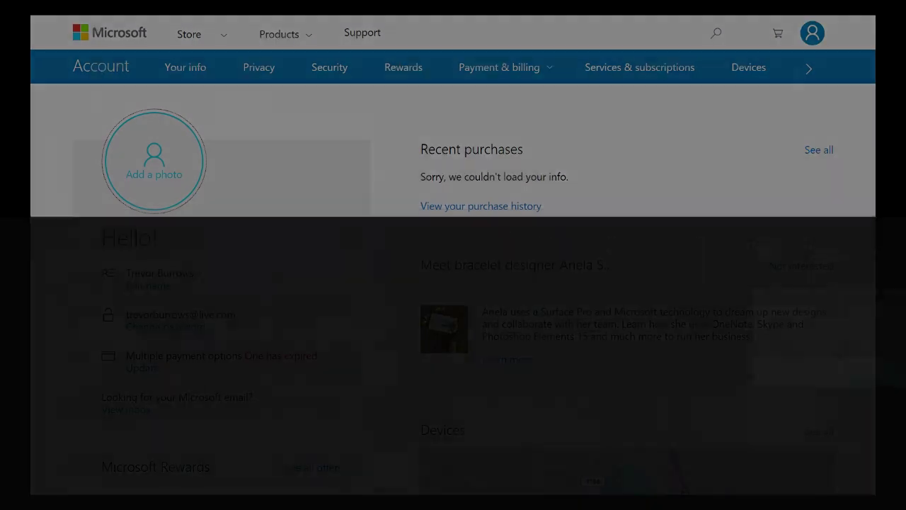
Dismiss the Edge tabs and address overlay, then go to the account's Security section
key("Left")
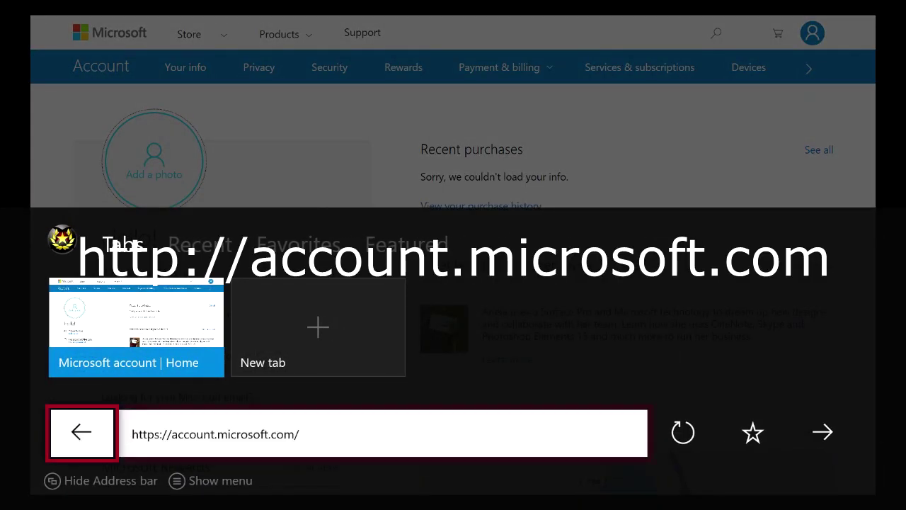
key("Right")
key("Escape")
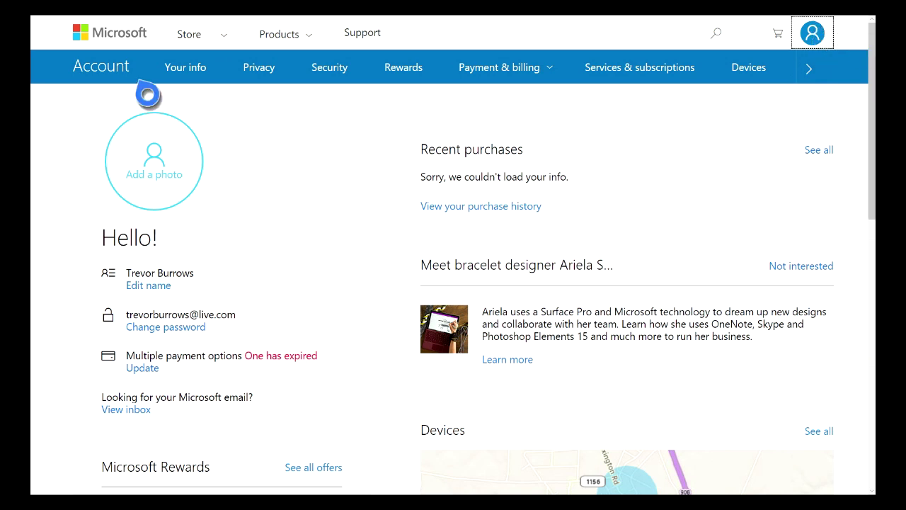
left_click(346, 84)
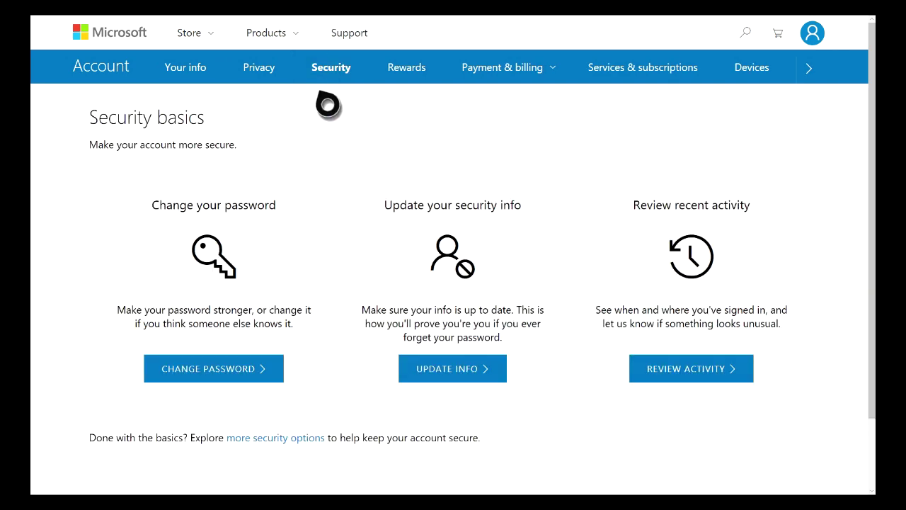
Choose Update info under 'Update your security info' to reach identity verification
left_click(465, 368)
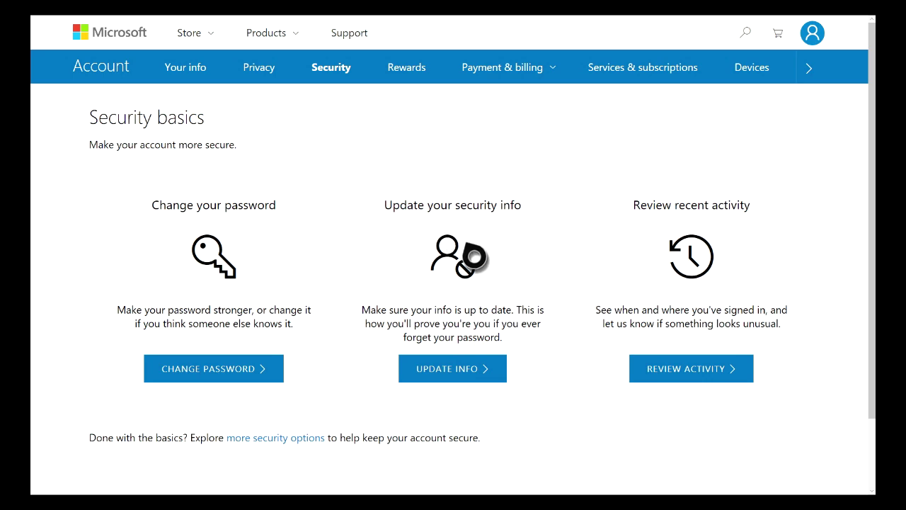
left_click(475, 370)
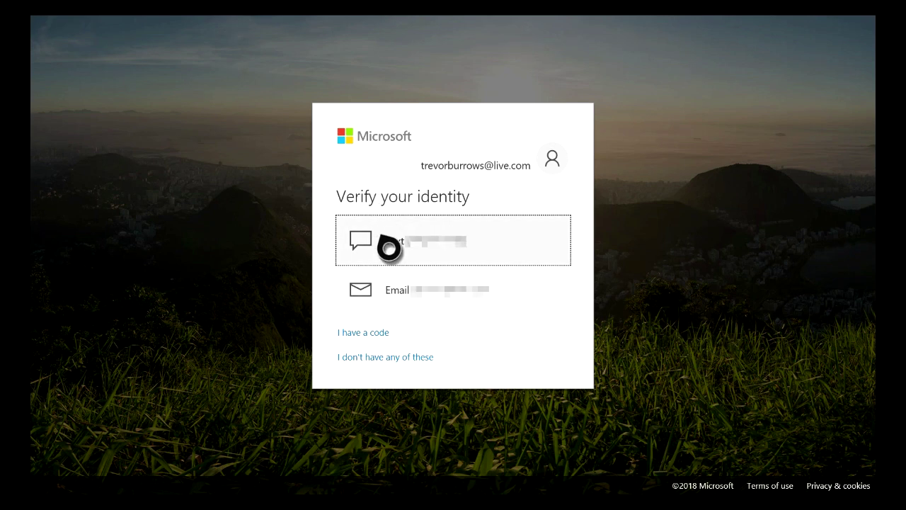
Verify identity with a code sent by text message, then start adding new security info
left_click(389, 247)
key("Up")
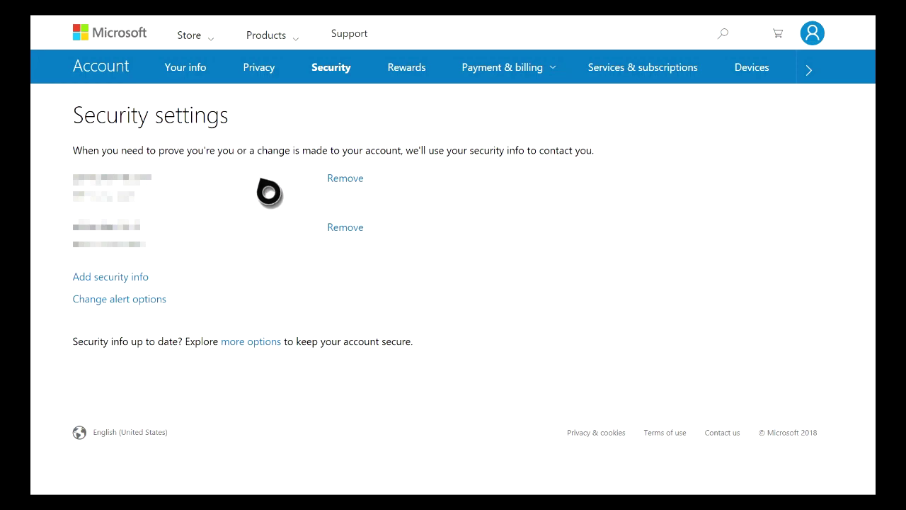
left_click(349, 181)
left_click(347, 223)
left_click(353, 182)
left_click(112, 284)
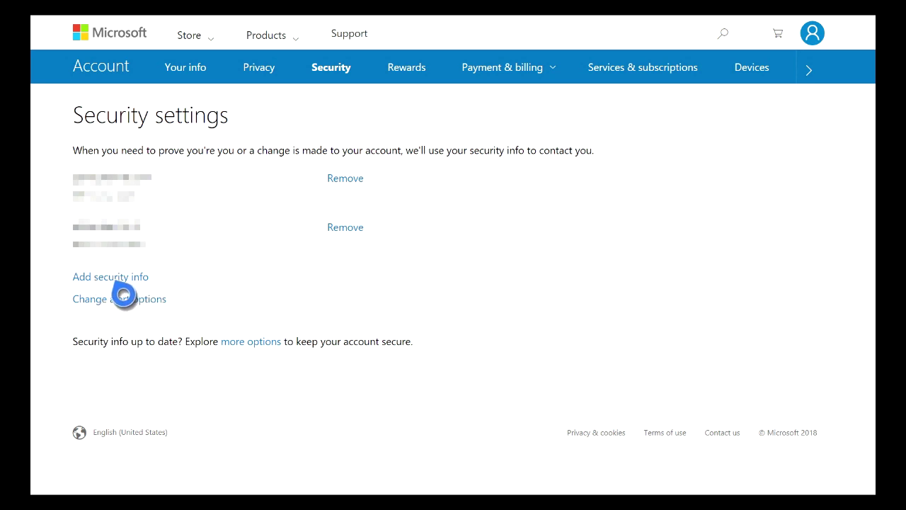
left_click(114, 284)
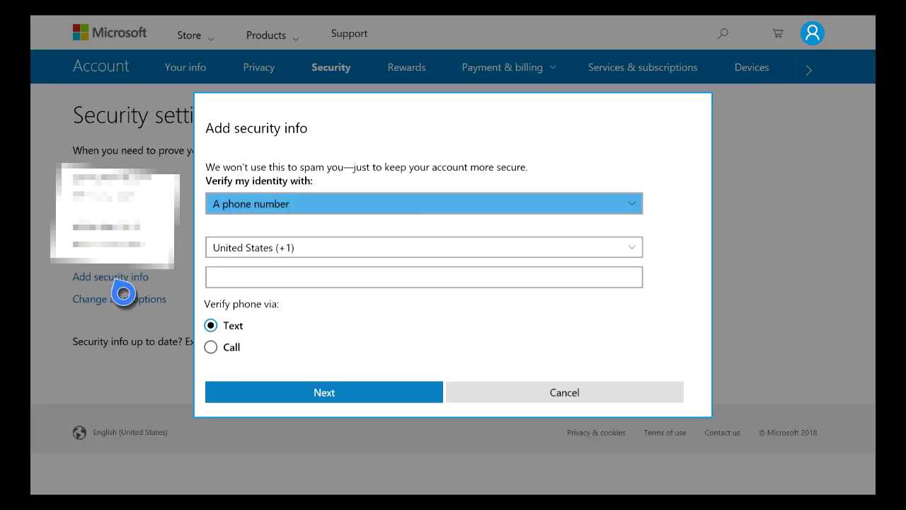
Keep the United States (+1) country code, then switch the method to an alternate email address
left_click(275, 205)
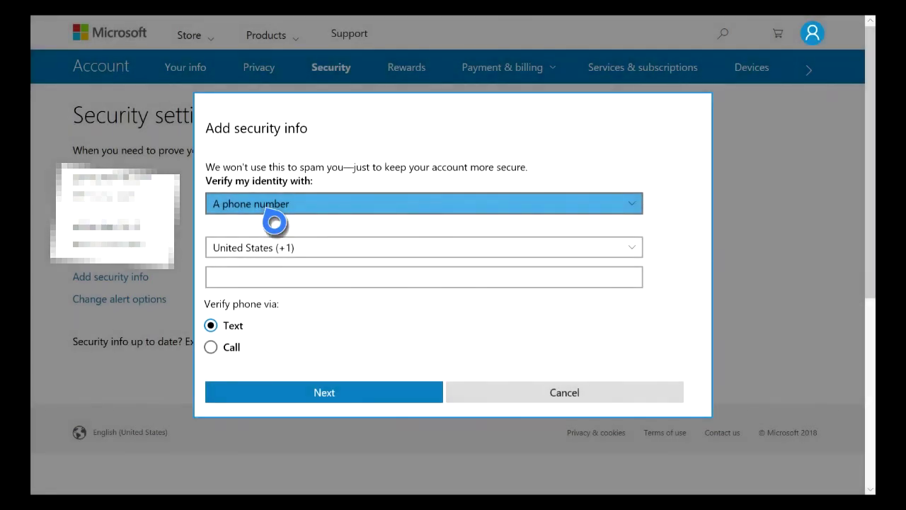
left_click(333, 247)
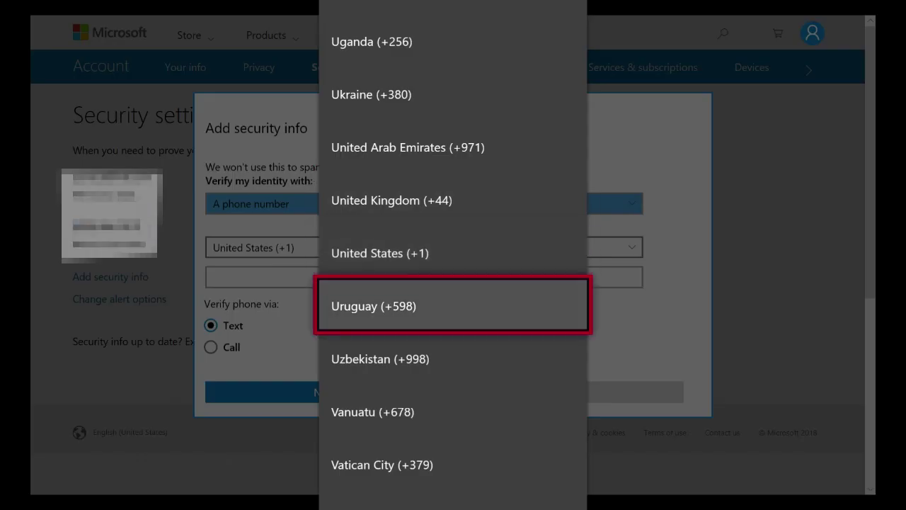
key("Return")
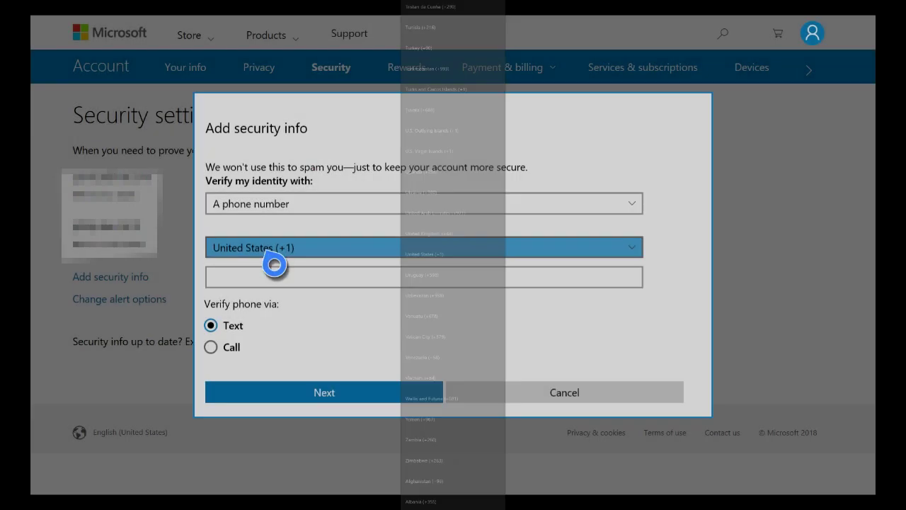
key("Tab")
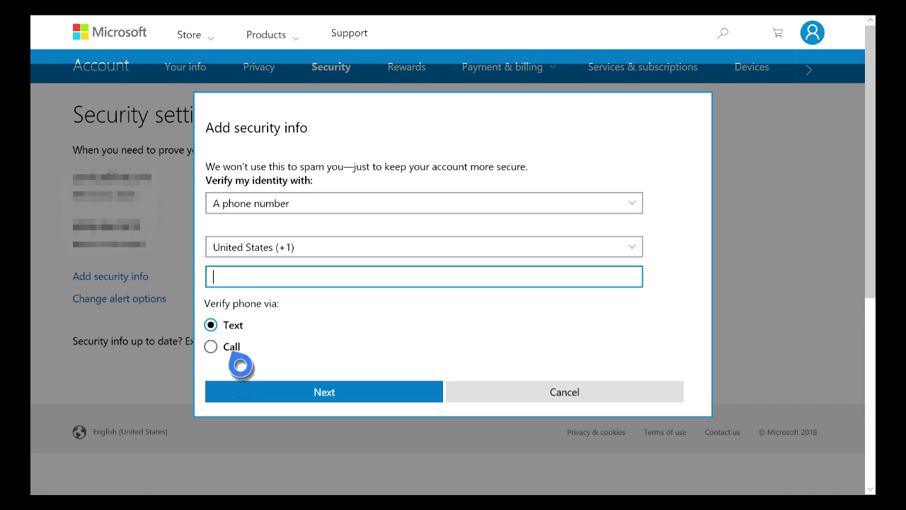
left_click(321, 207)
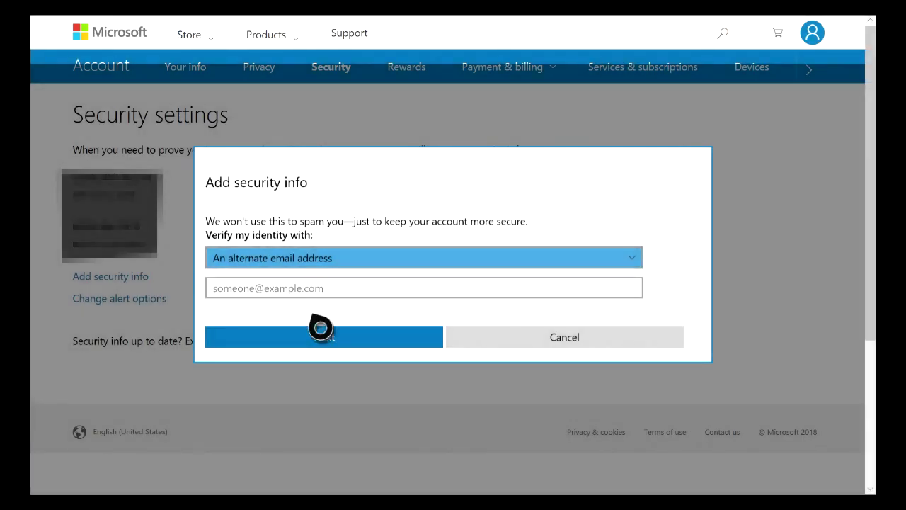
left_click(315, 337)
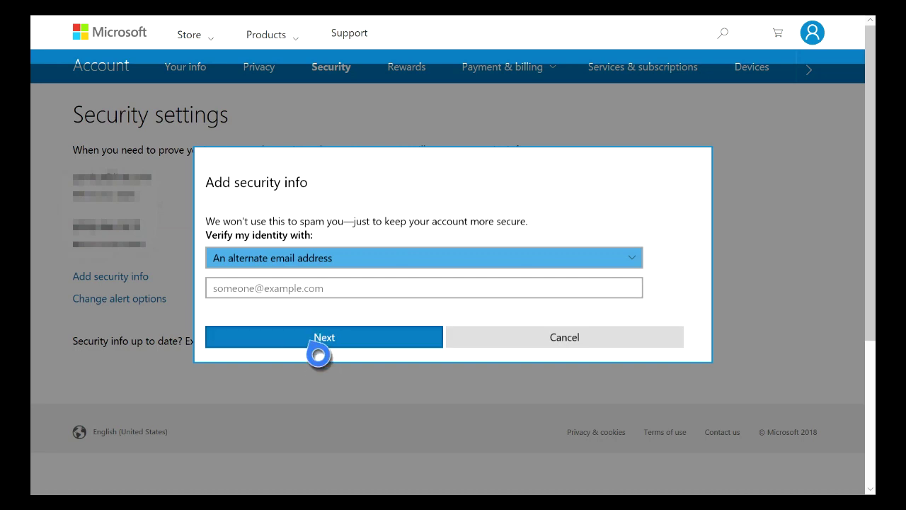